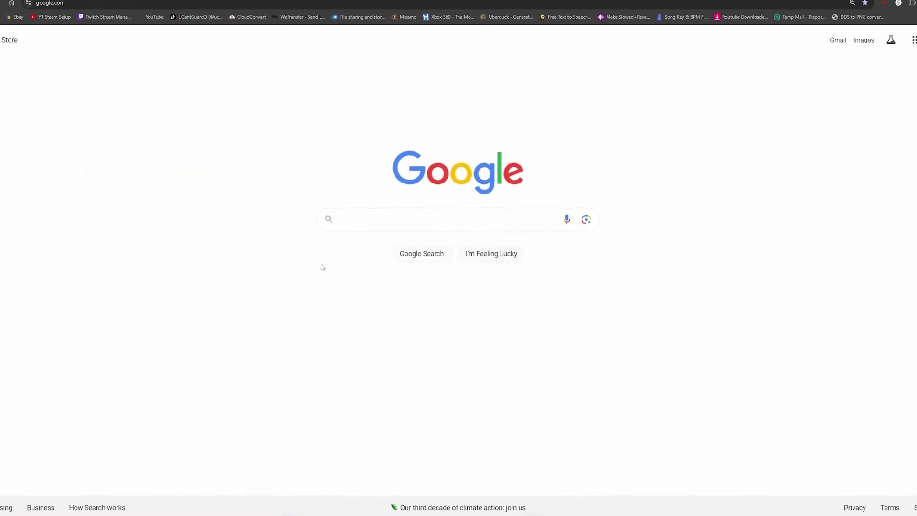
# - Search Google for 'free udon keypad'
pyautogui.write('free')
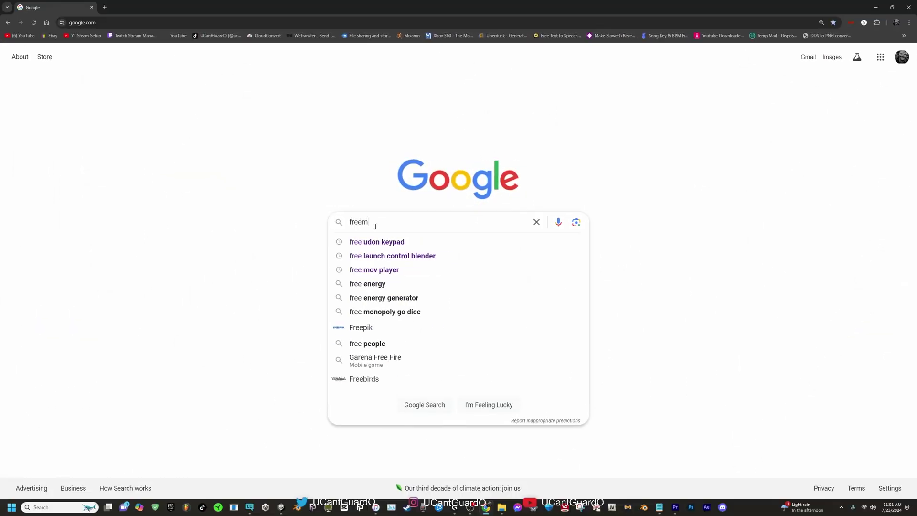
pyautogui.write(' udon keypad')
pyautogui.press('Return')
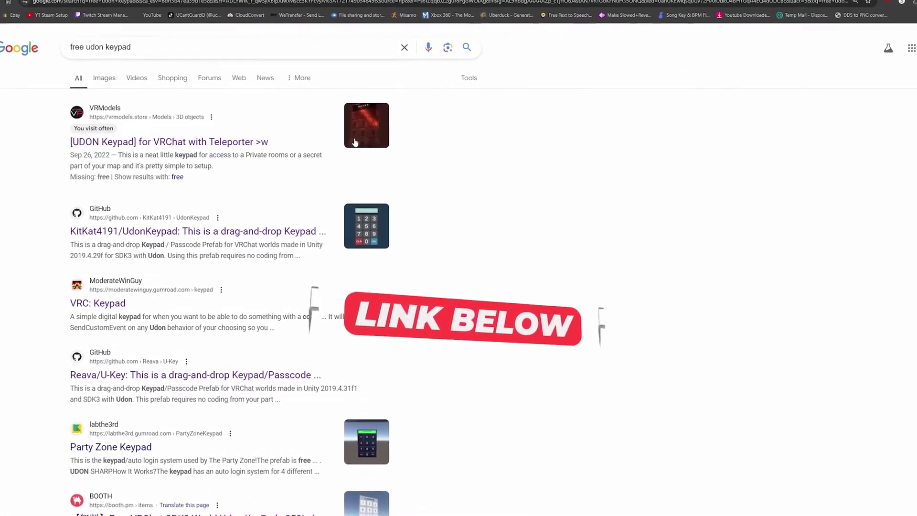
# - Download the keypad zip (270.16 Kb) from the VRModels UDON Keypad page and check the downloads list
pyautogui.click(355, 142)
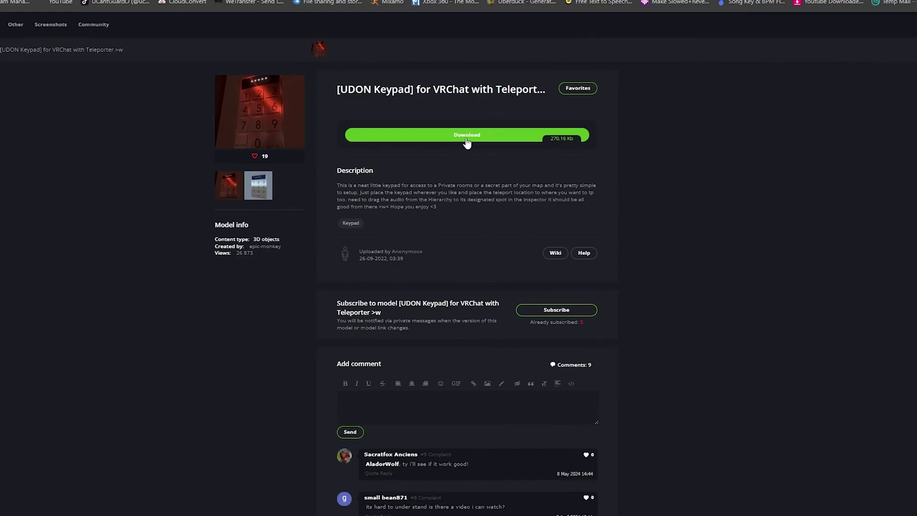
pyautogui.click(468, 138)
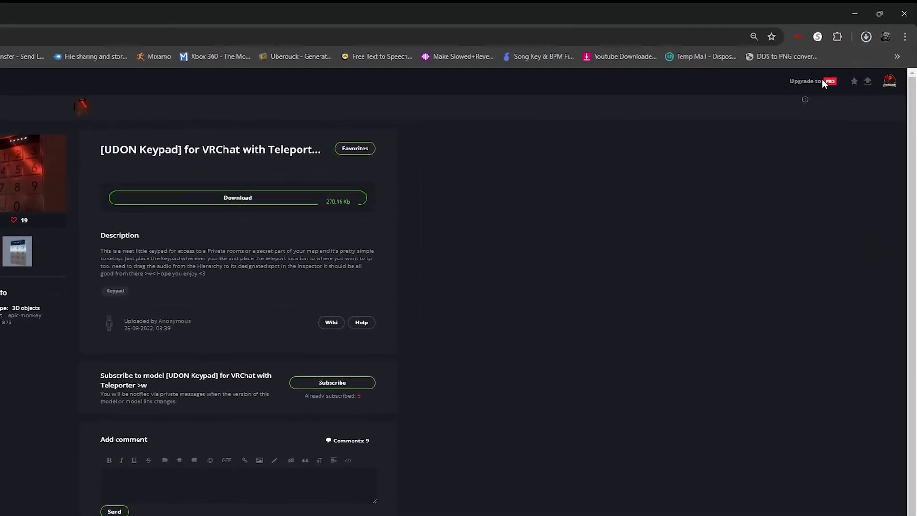
pyautogui.click(866, 38)
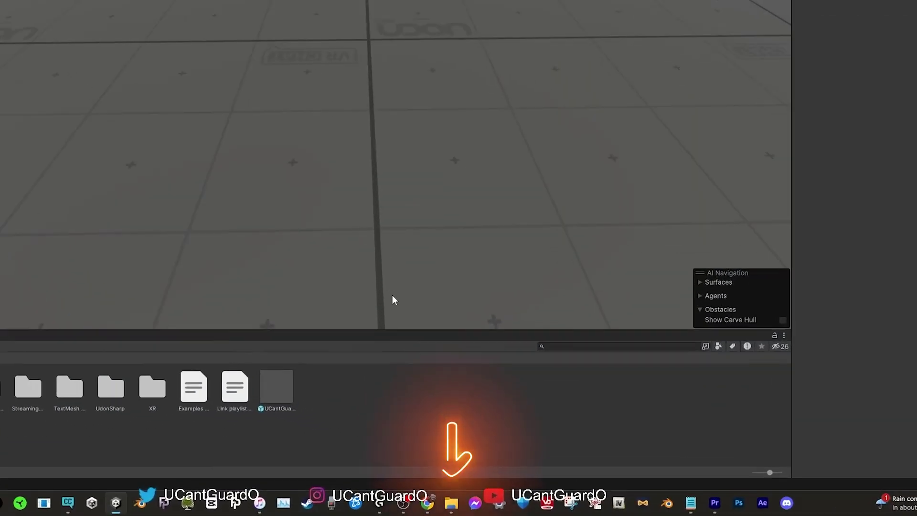
# - Extract the keypad (1) zip in Downloads to its suggested folder
pyautogui.click(502, 506)
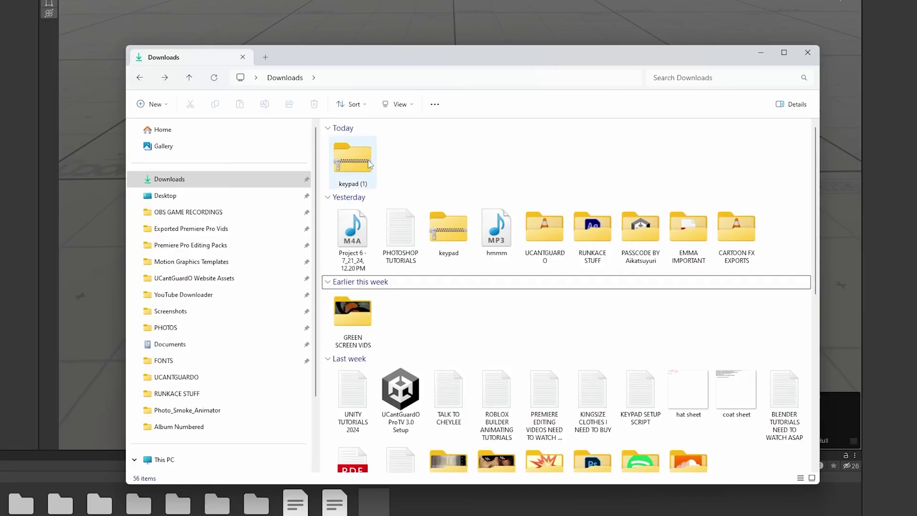
pyautogui.rightClick(352, 162)
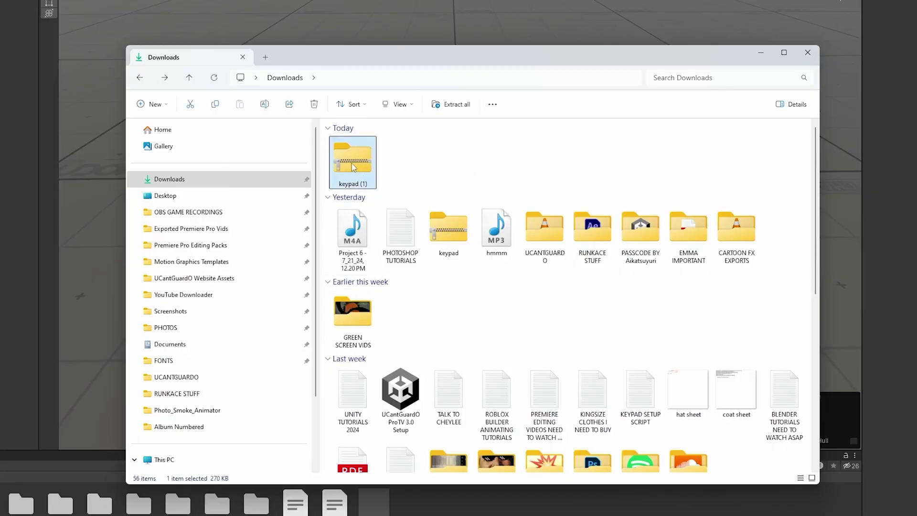
pyautogui.click(397, 280)
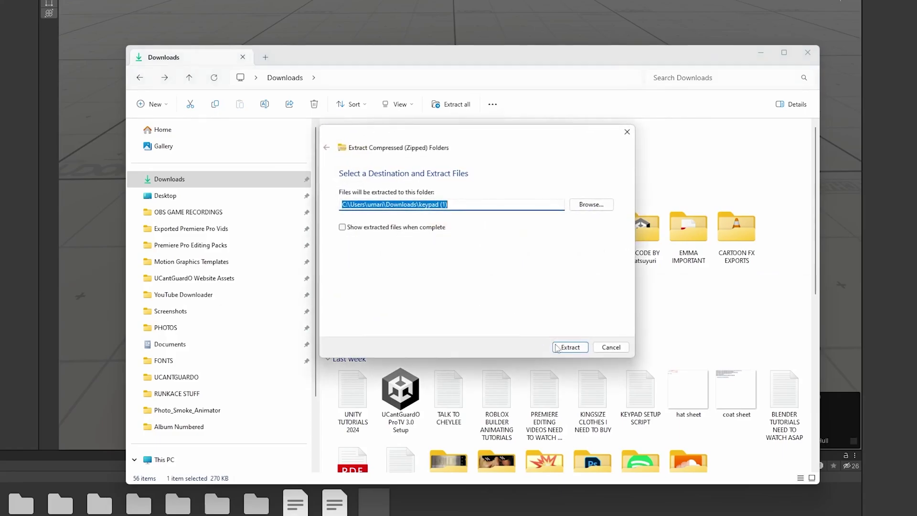
pyautogui.click(562, 348)
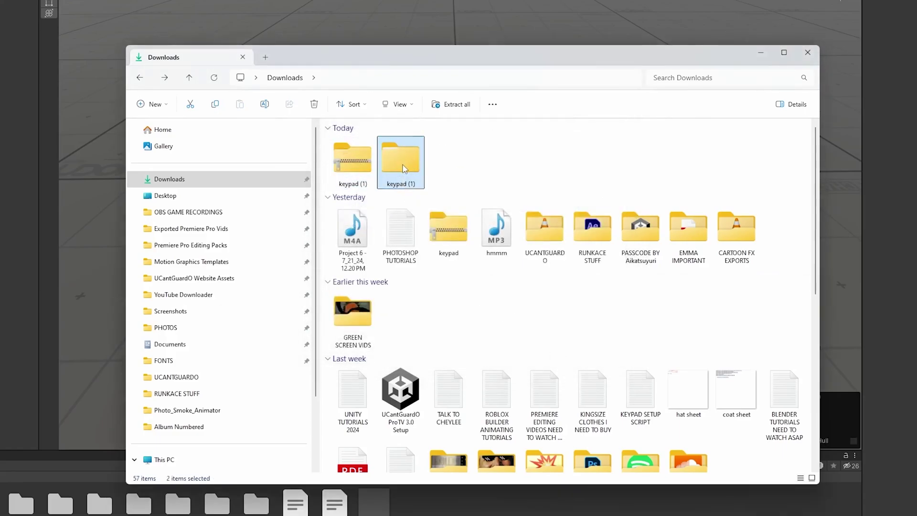
# - Drag Keypad.unitypackage from the extracted Keypad folder into Unity's Project panel
pyautogui.doubleClick(403, 172)
pyautogui.doubleClick(376, 162)
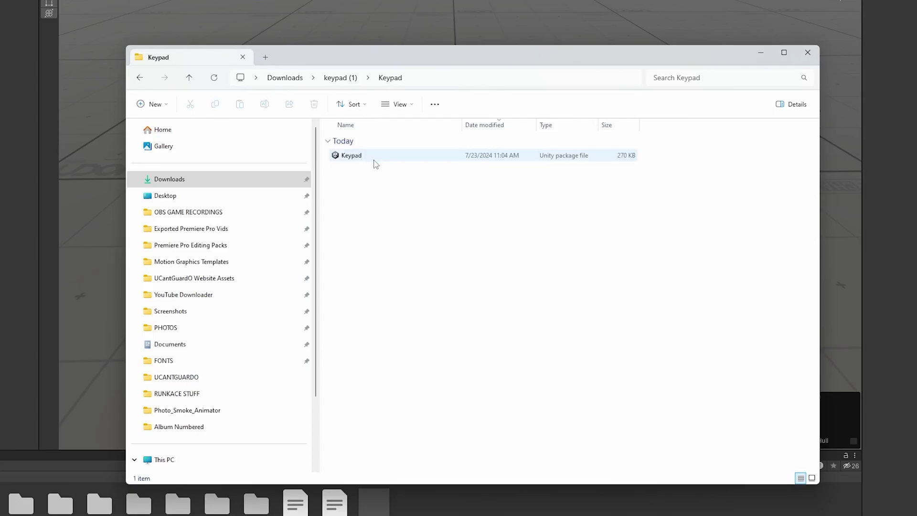
pyautogui.click(393, 160)
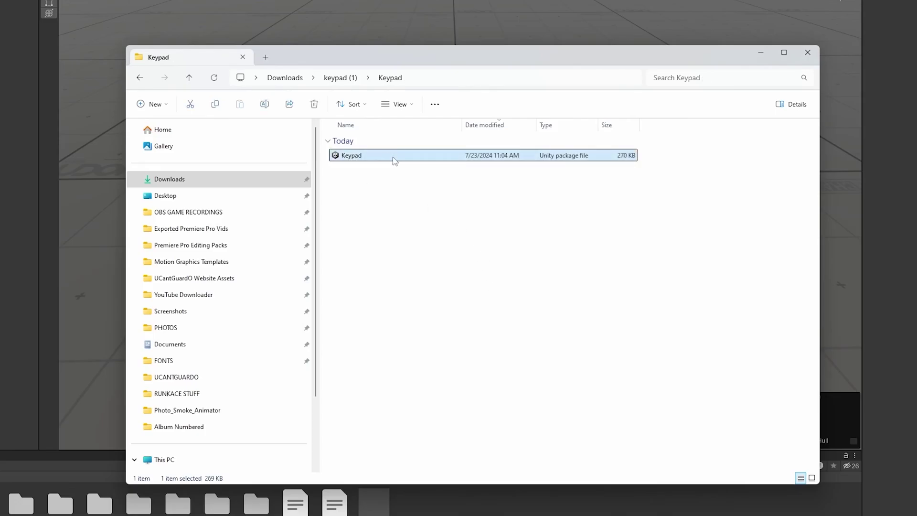
pyautogui.moveTo(392, 160); pyautogui.dragTo(479, 515)
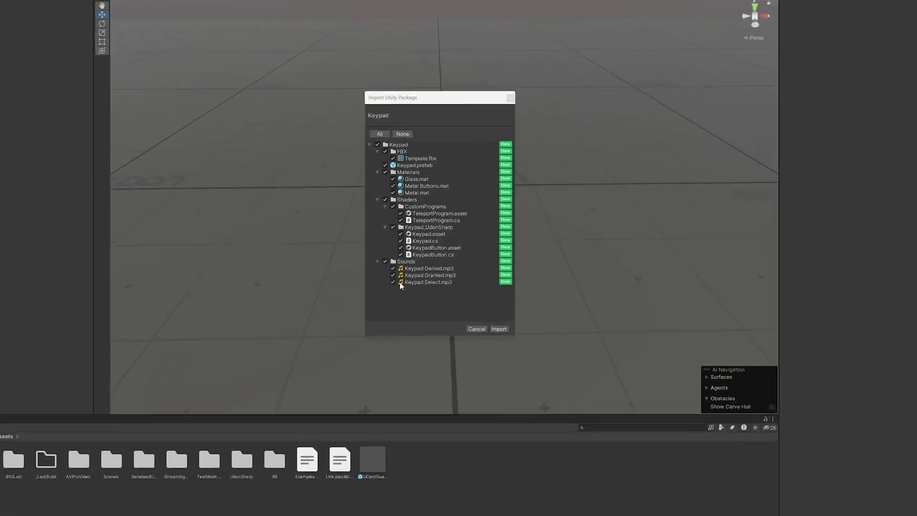
# - Import the keypad package, place the Keypad prefab on the scene floor, and re-import the package
pyautogui.click(501, 335)
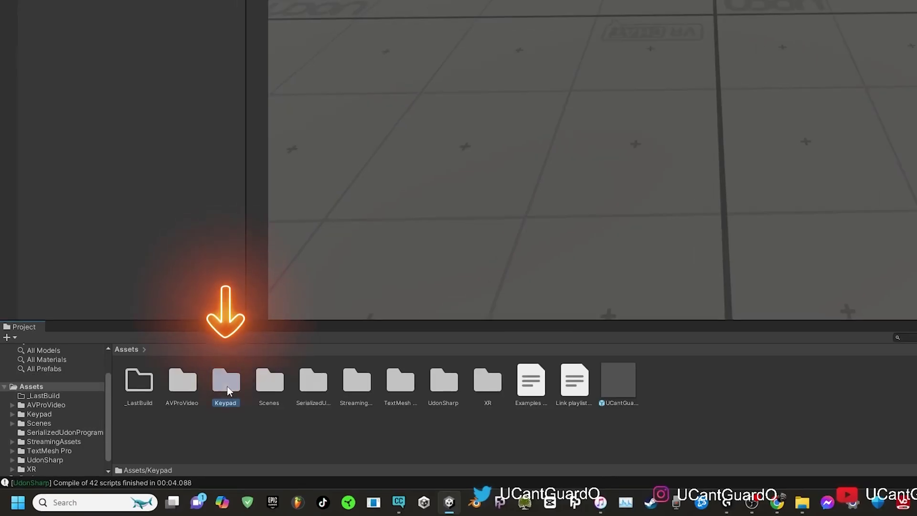
pyautogui.doubleClick(142, 432)
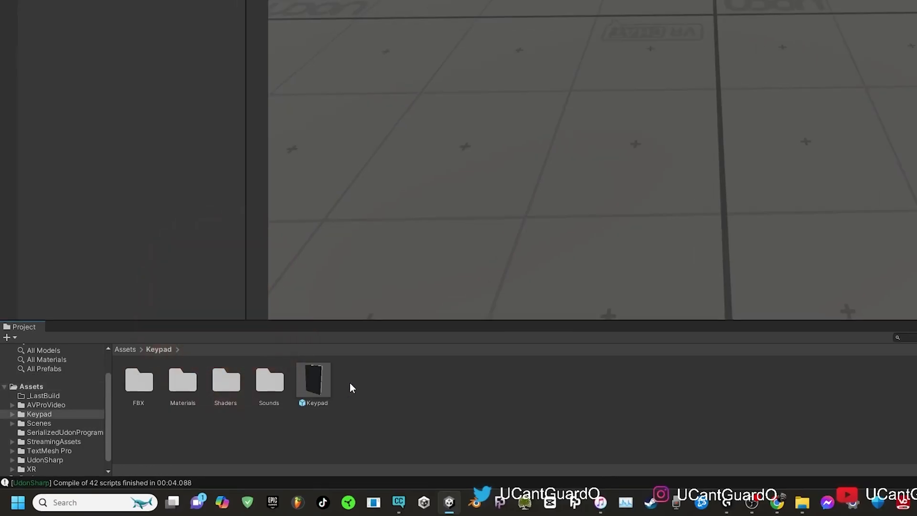
pyautogui.moveTo(319, 387); pyautogui.dragTo(488, 52)
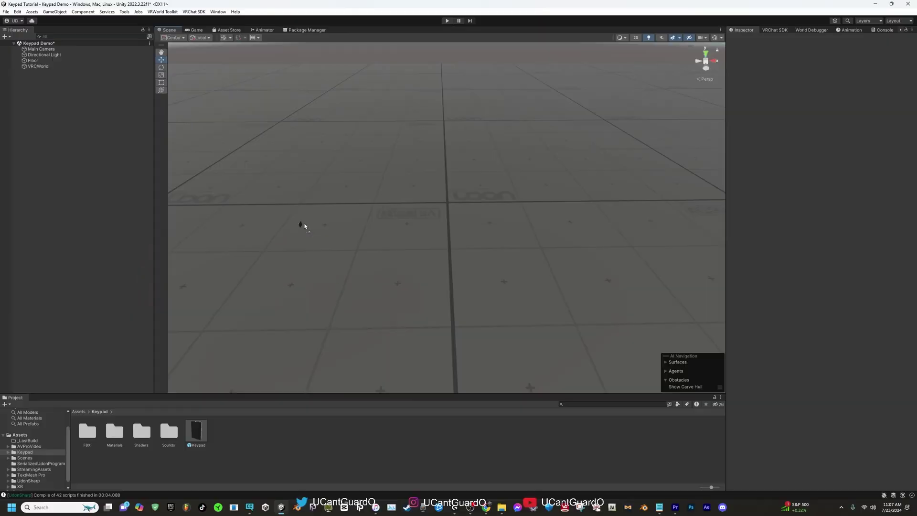
pyautogui.moveTo(439, 187); pyautogui.dragTo(442, 191)
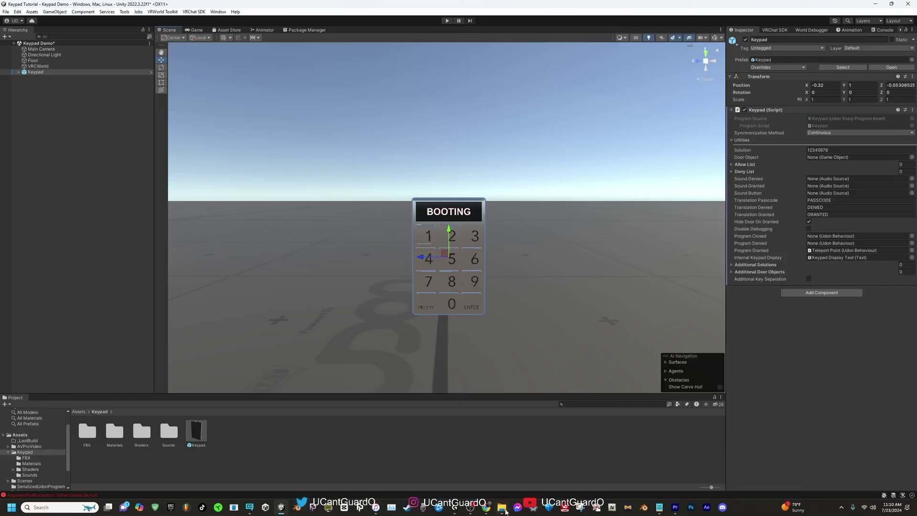
pyautogui.click(503, 508)
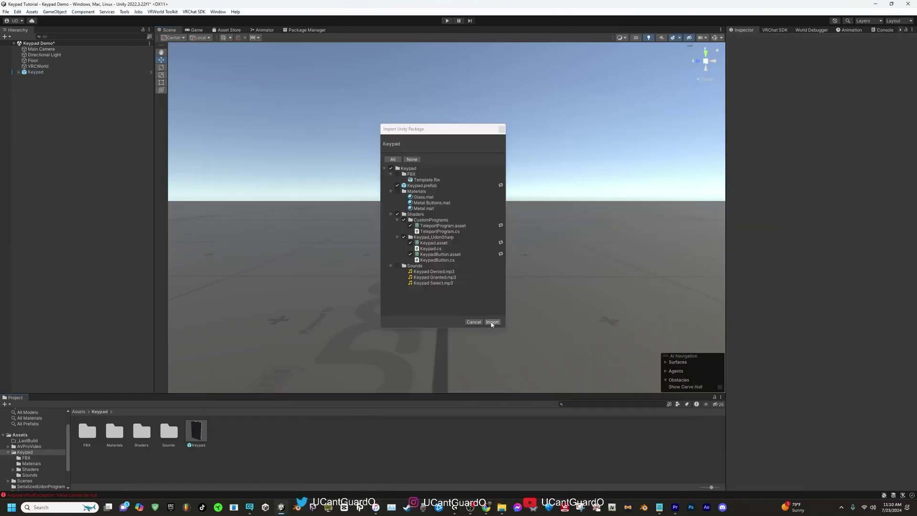
pyautogui.click(492, 324)
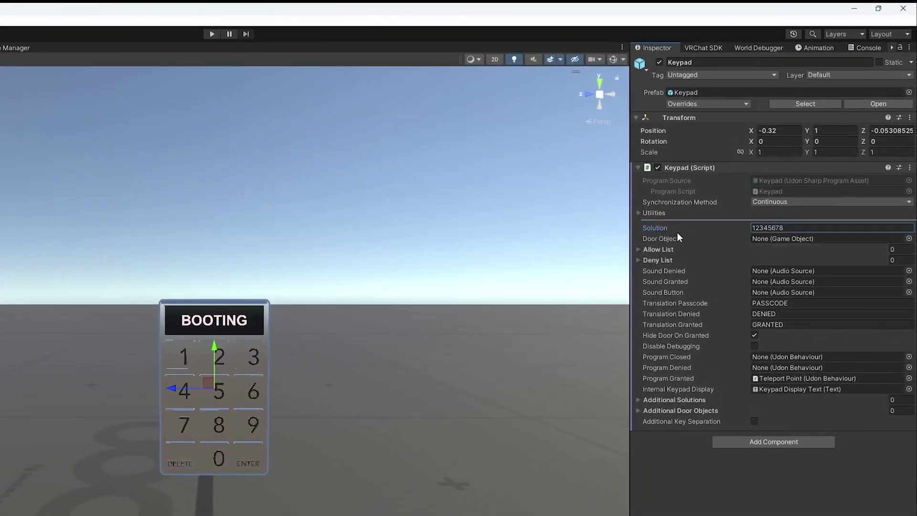
pyautogui.doubleClick(761, 229)
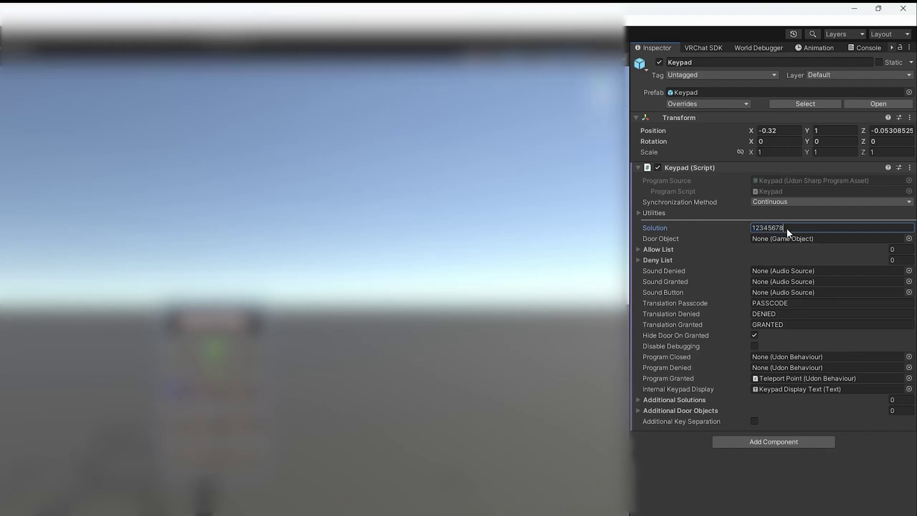
pyautogui.moveTo(786, 228); pyautogui.dragTo(750, 228)
pyautogui.write('556')
# - Assign Denied Audio, Granted Audio and Select Audio to the denied, granted and button sound fields
pyautogui.click(766, 271)
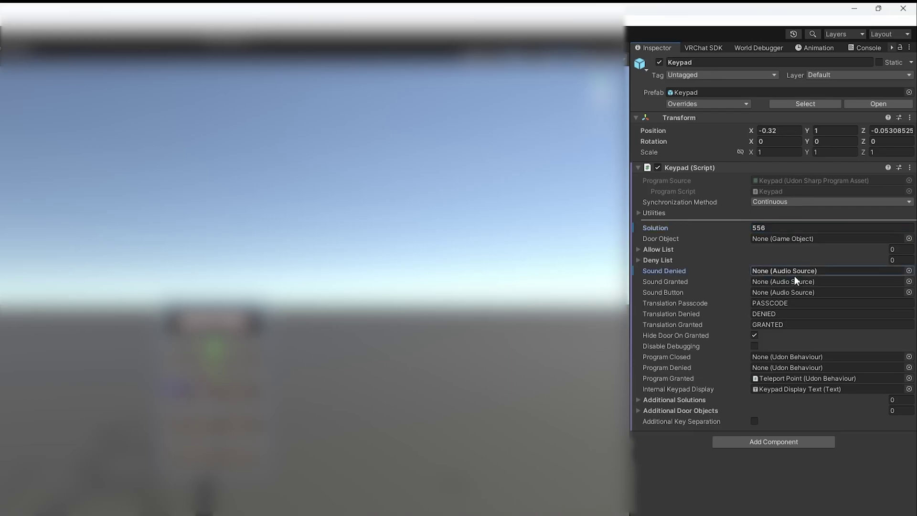
pyautogui.click(908, 271)
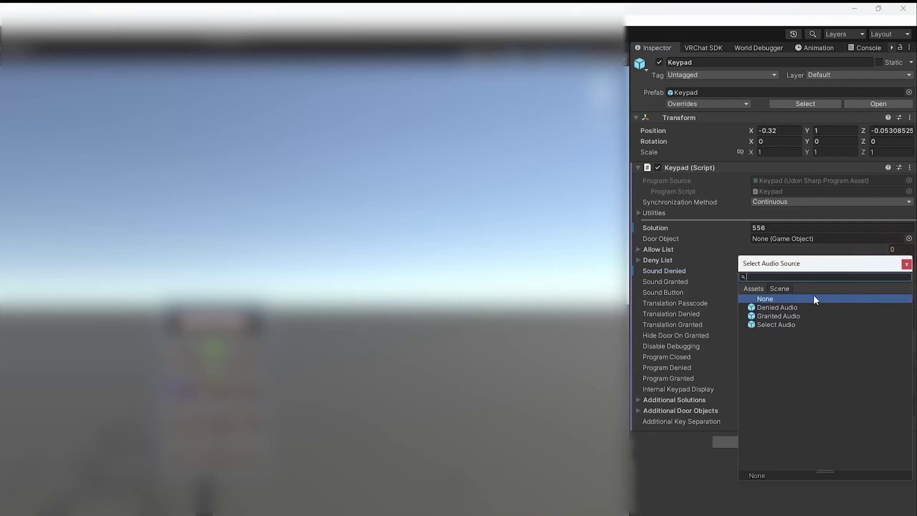
pyautogui.doubleClick(777, 308)
pyautogui.click(909, 281)
pyautogui.doubleClick(778, 319)
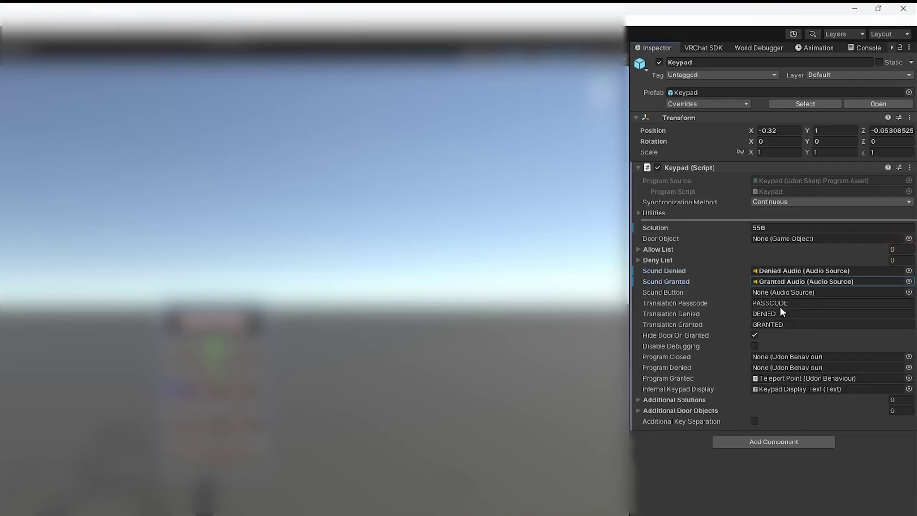
pyautogui.click(909, 292)
pyautogui.doubleClick(778, 345)
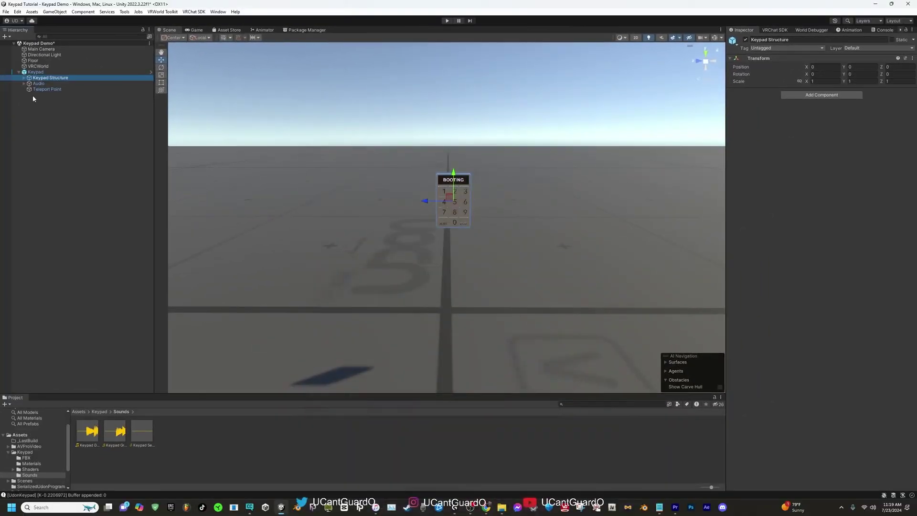
# - Select Keypad Structure's Main Base and make its Metal material albedo bright green (00FF42)
pyautogui.click(19, 71)
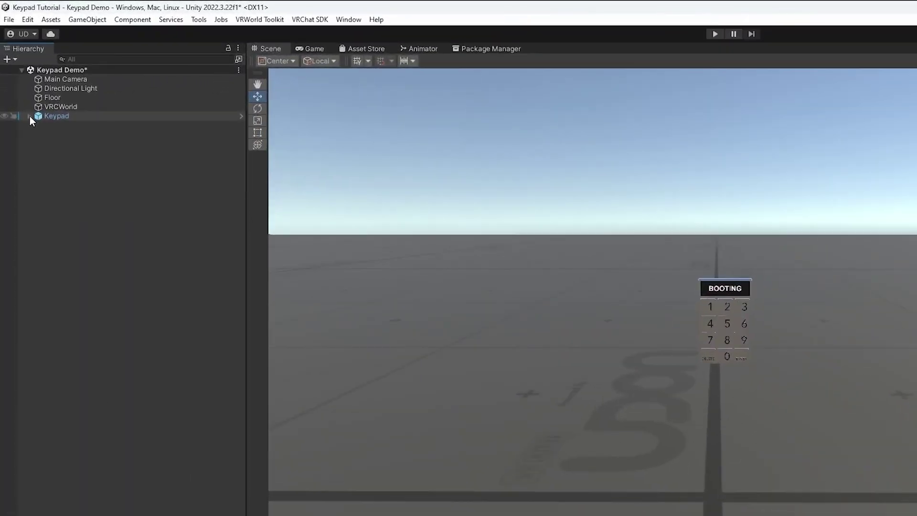
pyautogui.click(29, 116)
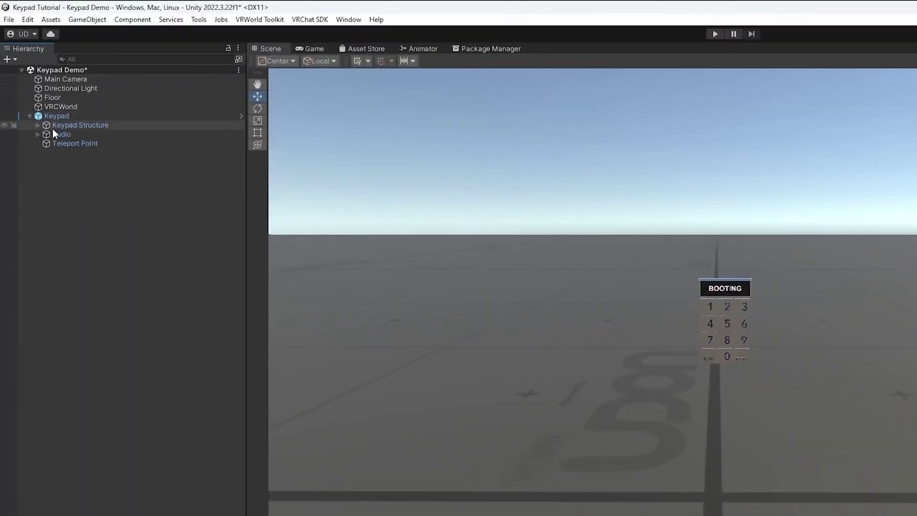
pyautogui.click(38, 125)
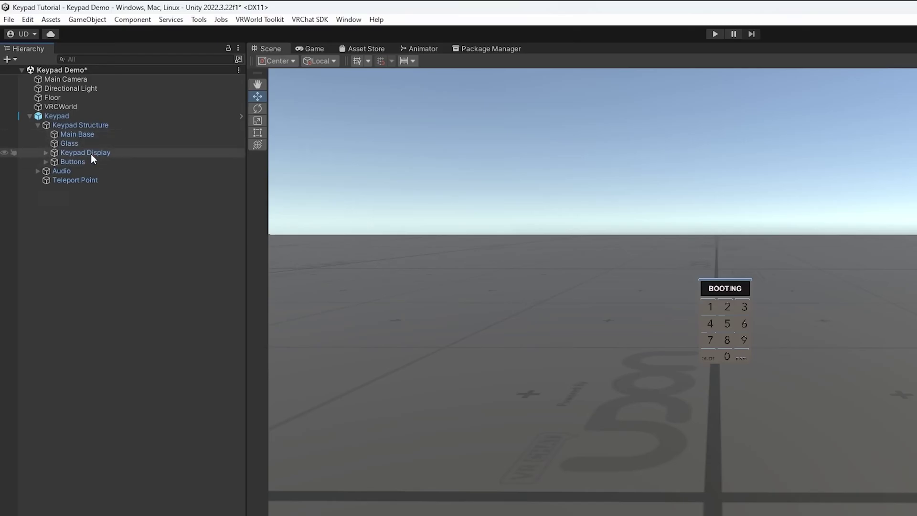
pyautogui.click(96, 116)
pyautogui.click(74, 134)
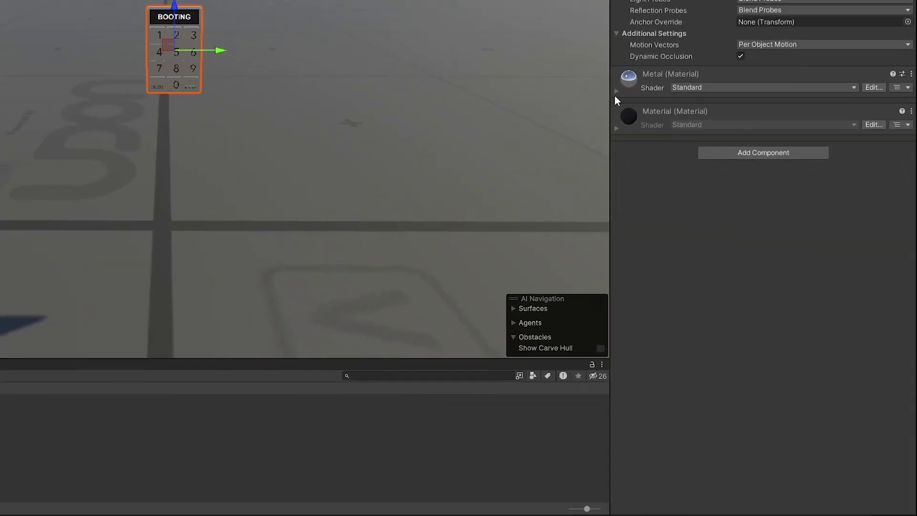
pyautogui.click(616, 90)
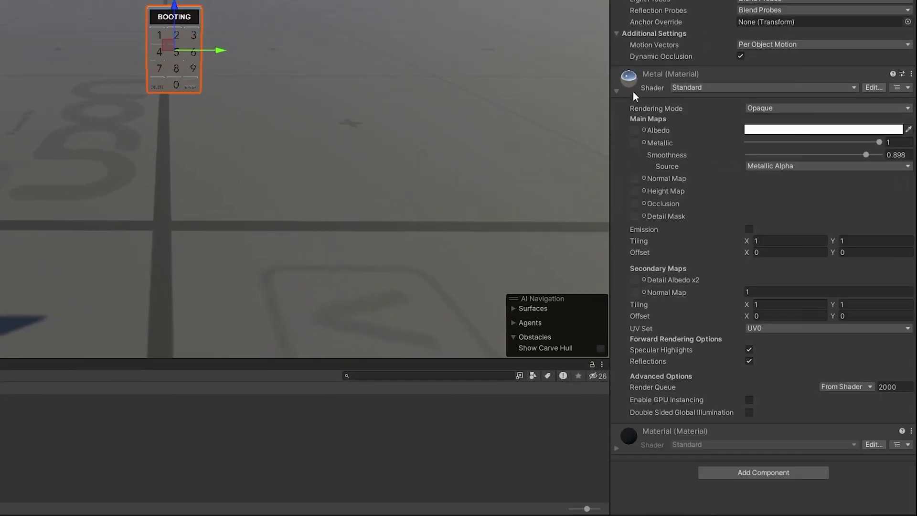
pyautogui.click(792, 130)
pyautogui.moveTo(842, 221)
pyautogui.mouseDown()
pyautogui.moveTo(867, 186)
pyautogui.moveTo(781, 170)
pyautogui.mouseUp()
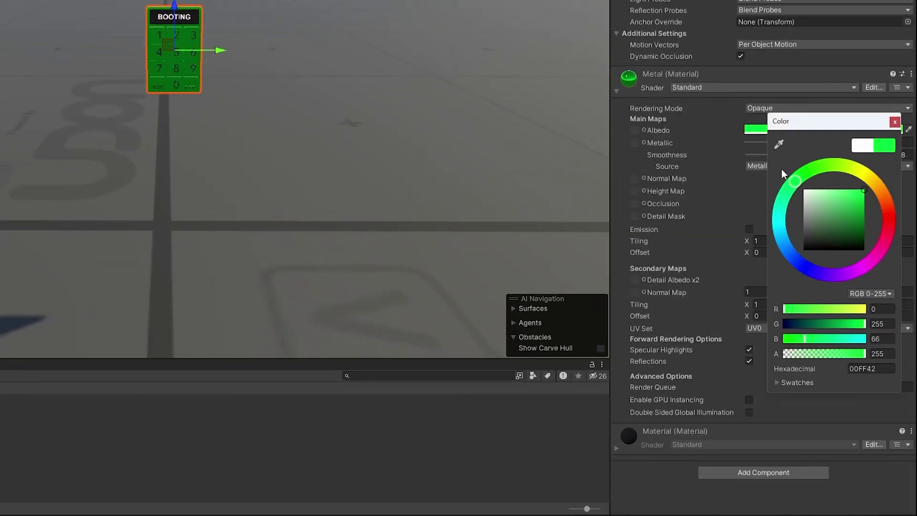
# - Set the Keypad Display Text colour to red (FF0000)
pyautogui.click(46, 89)
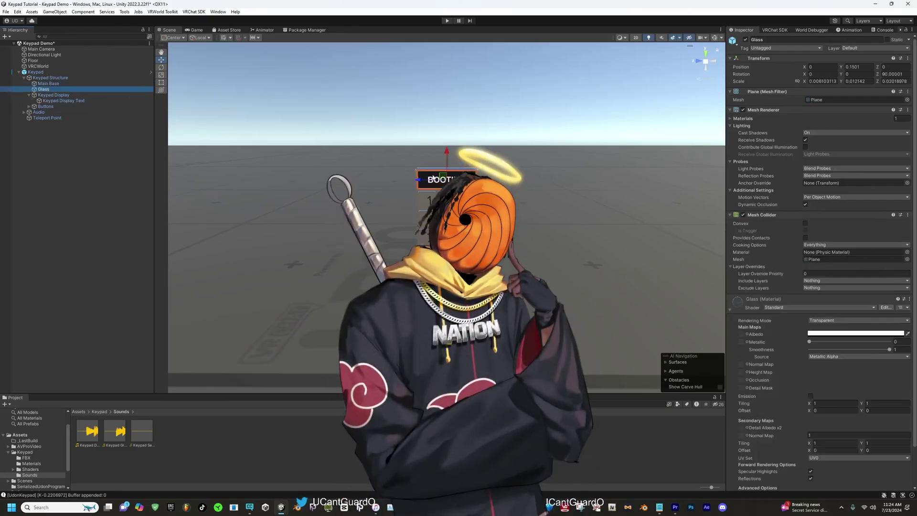
pyautogui.click(29, 95)
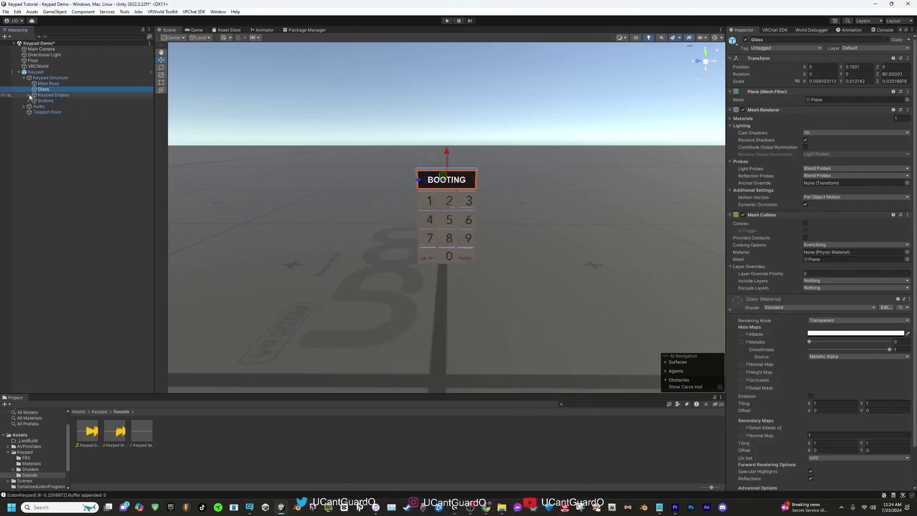
pyautogui.click(29, 96)
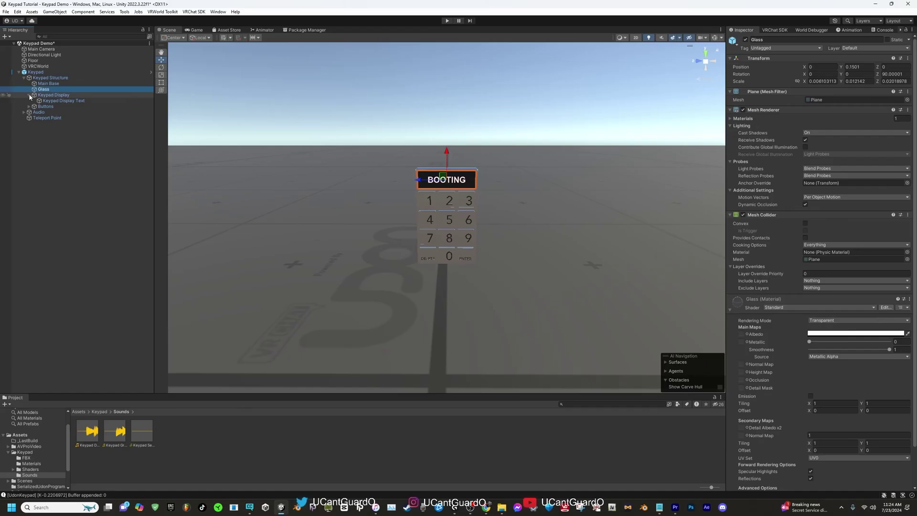
pyautogui.click(58, 102)
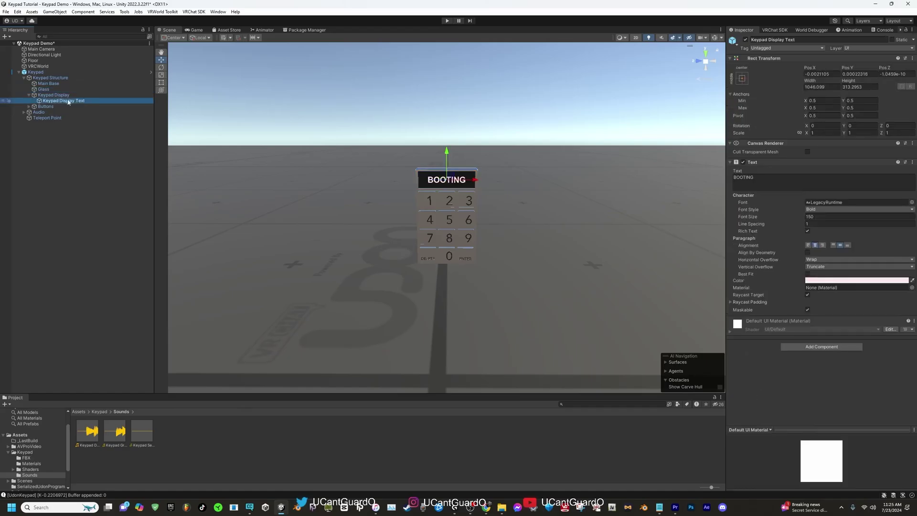
pyautogui.click(823, 281)
pyautogui.click(867, 330)
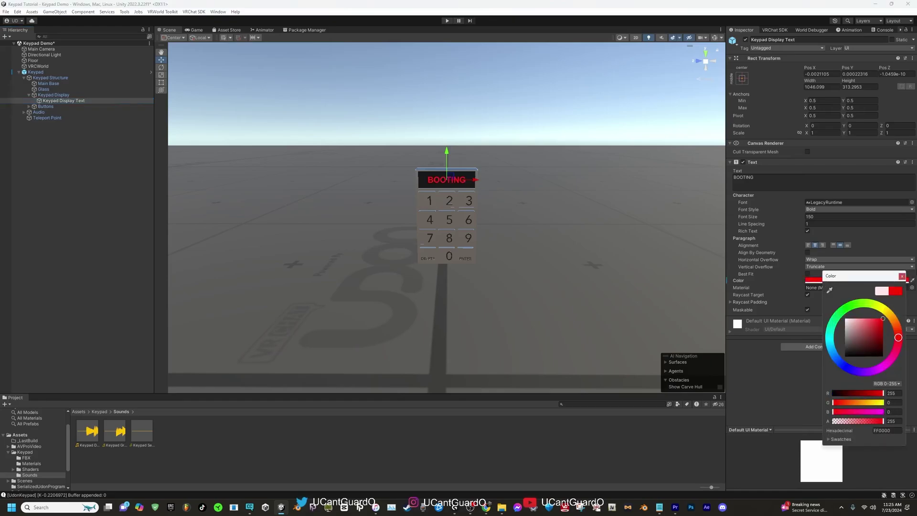
pyautogui.click(42, 106)
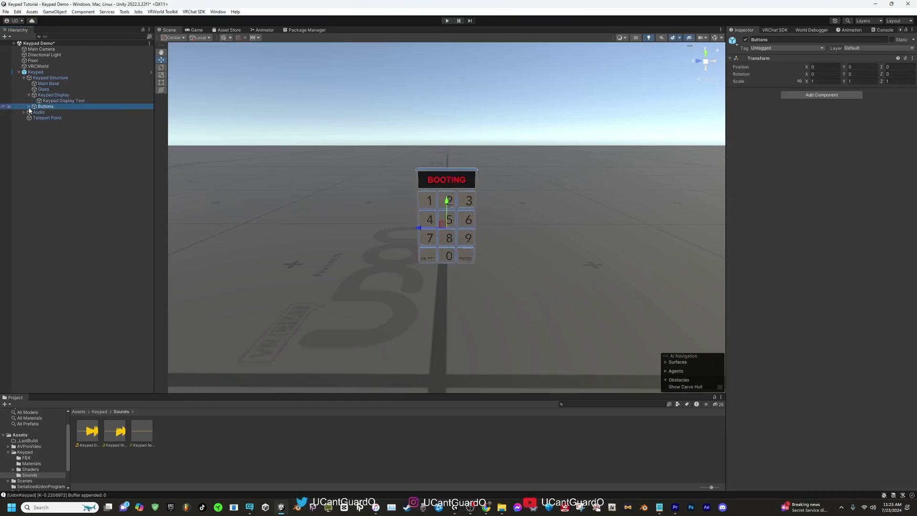
# - Select button 0 and set the Metal material's albedo to red (FF0000)
pyautogui.click(29, 106)
pyautogui.doubleClick(43, 112)
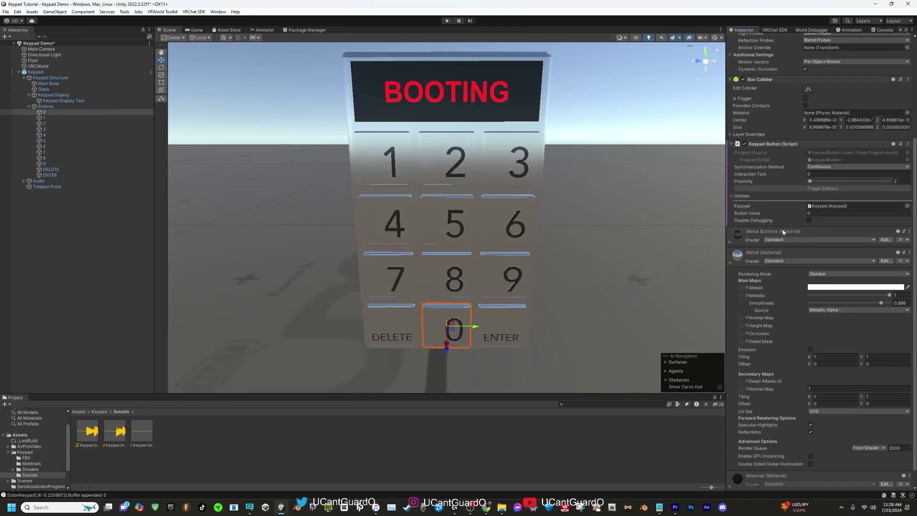
pyautogui.click(855, 288)
pyautogui.click(890, 325)
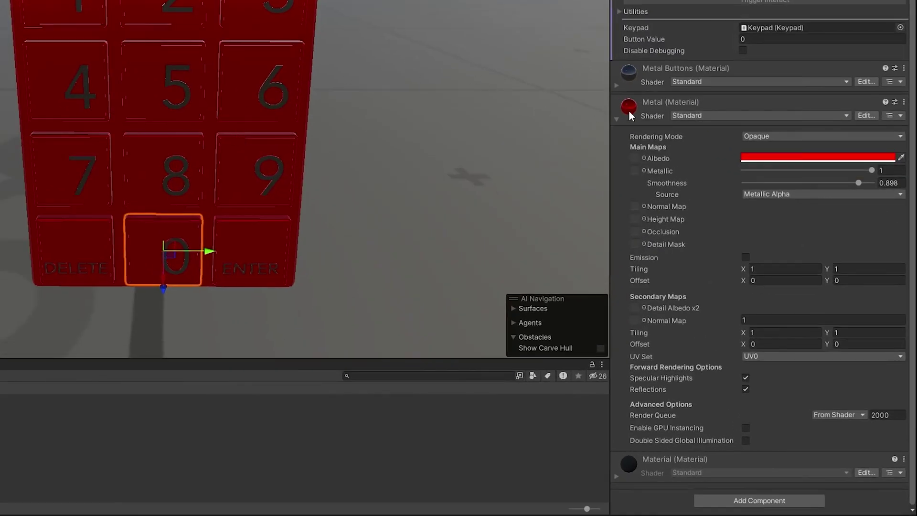
# - Duplicate the Metal material asset to create Metal 1
pyautogui.rightClick(629, 107)
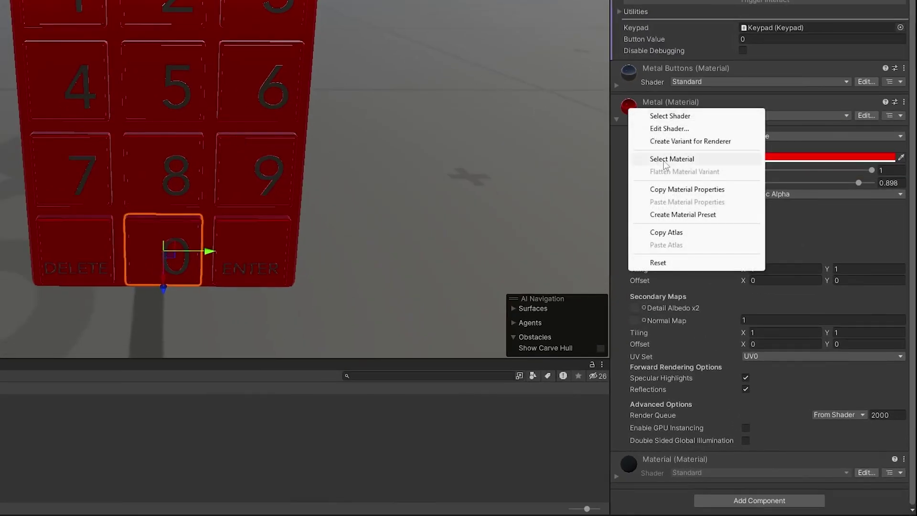
pyautogui.click(680, 161)
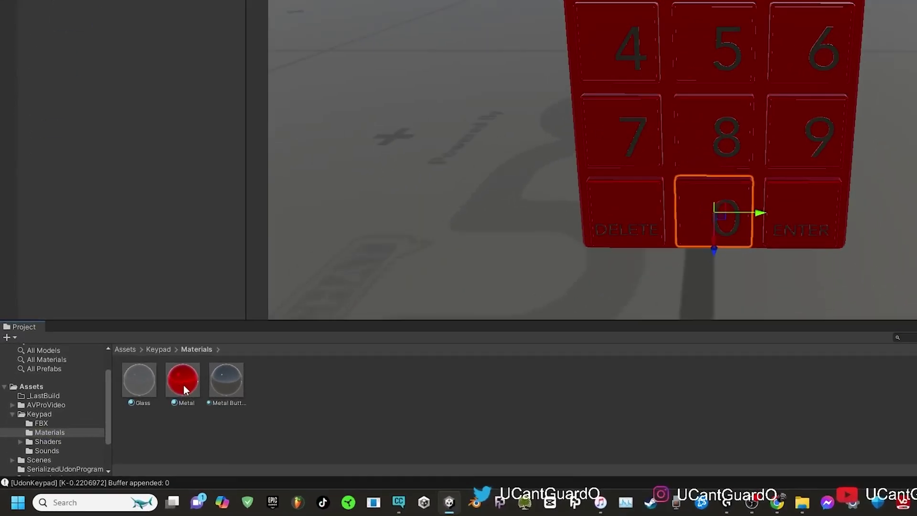
pyautogui.click(183, 382)
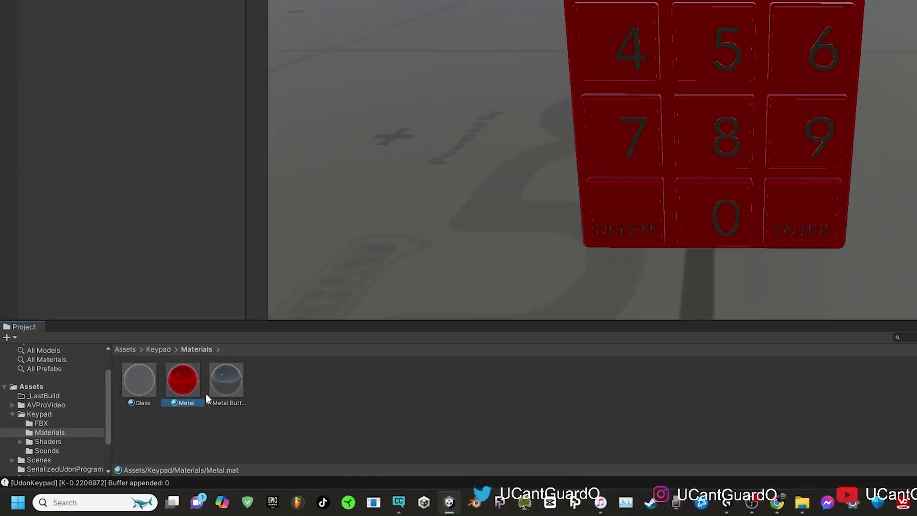
pyautogui.hotkey('ctrl', 'd')
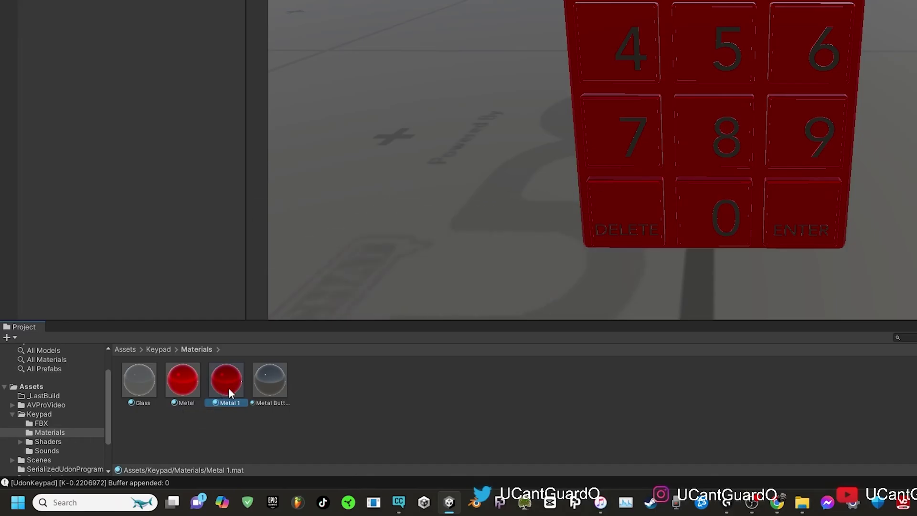
# - Reset the original Metal albedo to white (FFFFFF) and apply red Metal 1 to button 1
pyautogui.click(191, 382)
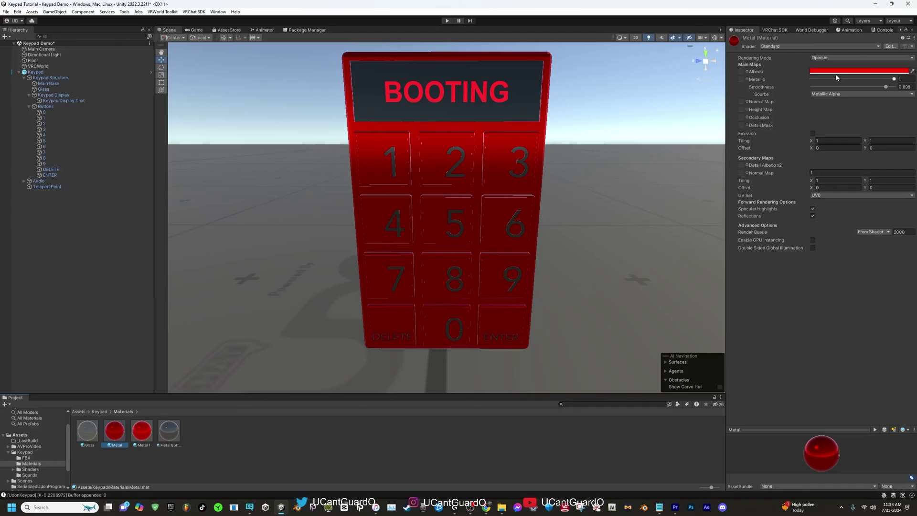
pyautogui.click(819, 70)
pyautogui.moveTo(865, 128); pyautogui.dragTo(825, 69)
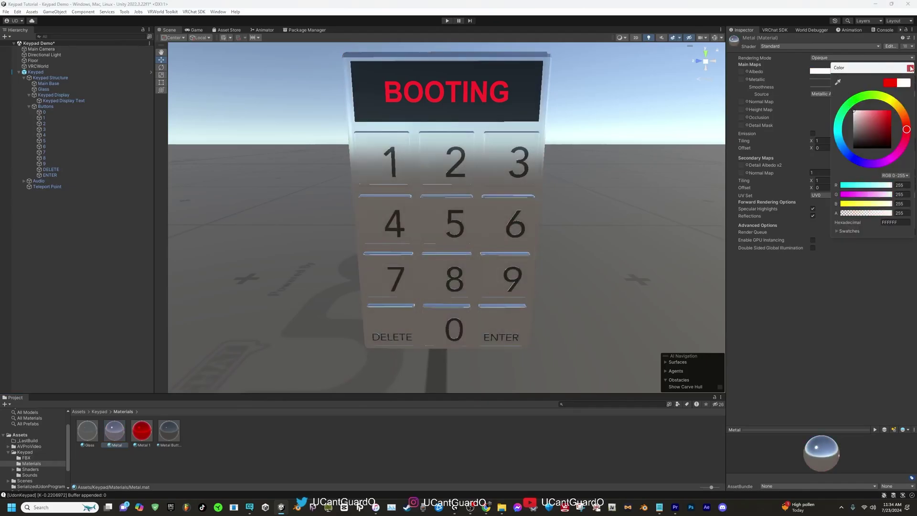
pyautogui.click(911, 68)
pyautogui.moveTo(143, 439); pyautogui.dragTo(381, 159)
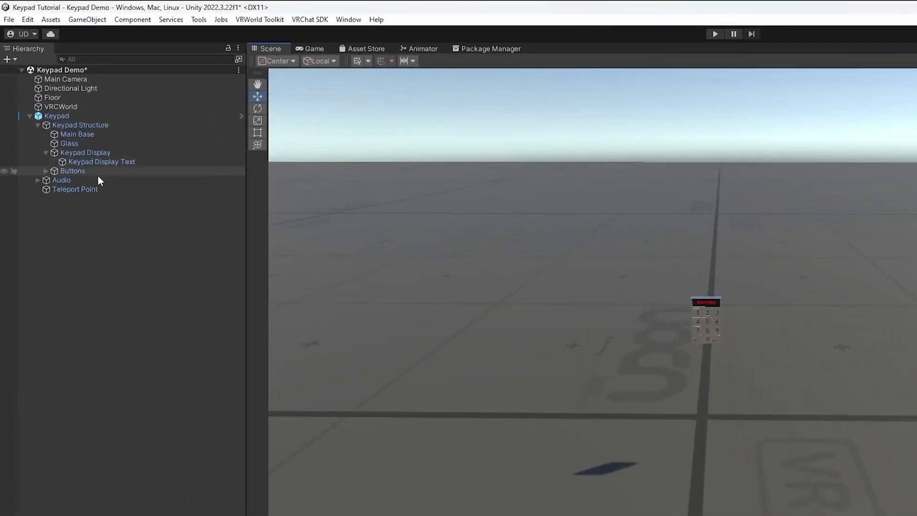
# - Select the Teleport Point and frame it in the Scene view
pyautogui.click(71, 190)
pyautogui.press('f')
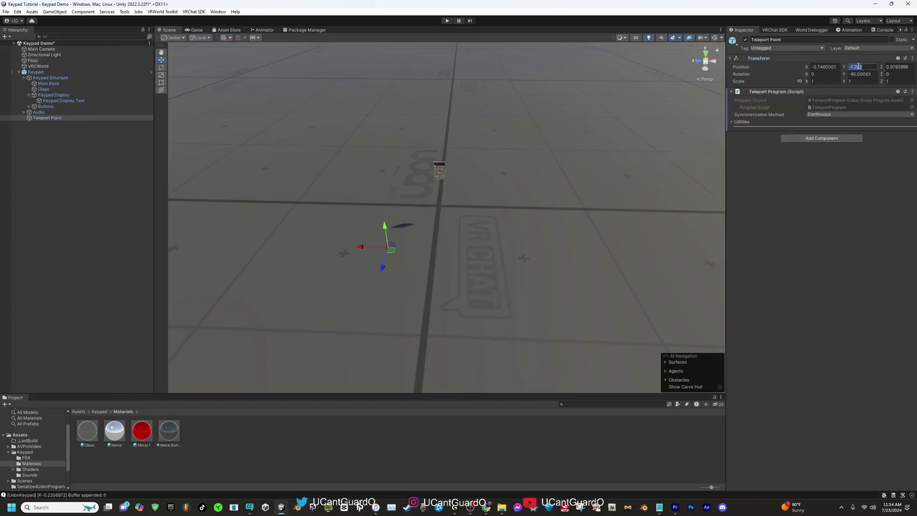
# - Drop the Teleport Point to floor level (Y 0) and move it far from the keypad, near X -32.86, Z -32.05
pyautogui.write('0')
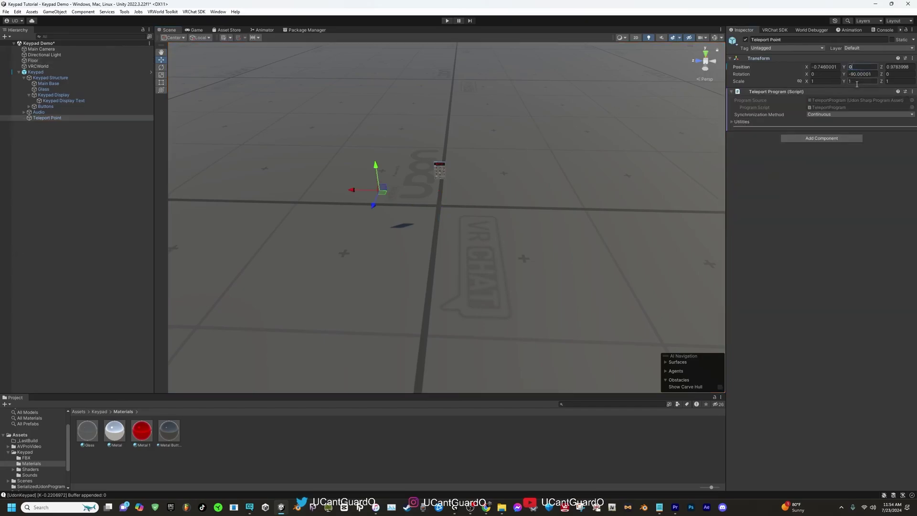
pyautogui.press('Return')
pyautogui.press('f')
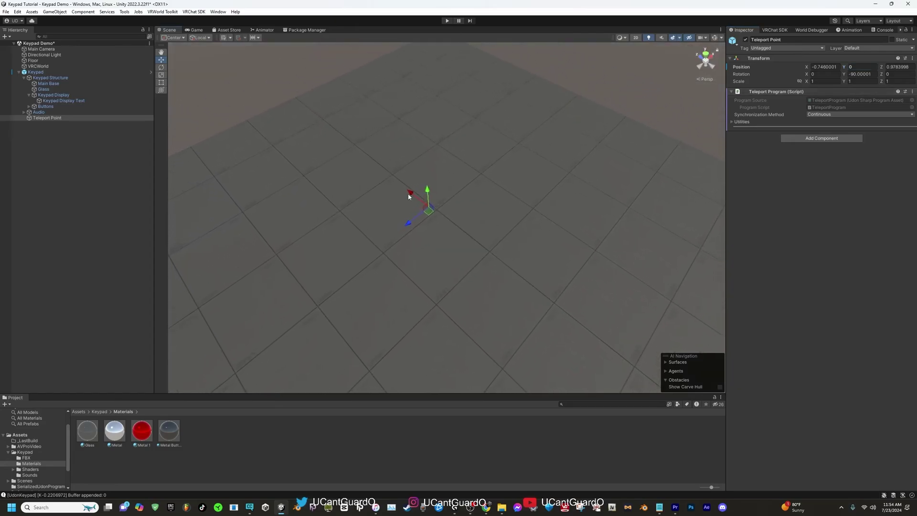
pyautogui.moveTo(410, 196); pyautogui.dragTo(508, 266)
pyautogui.press('f')
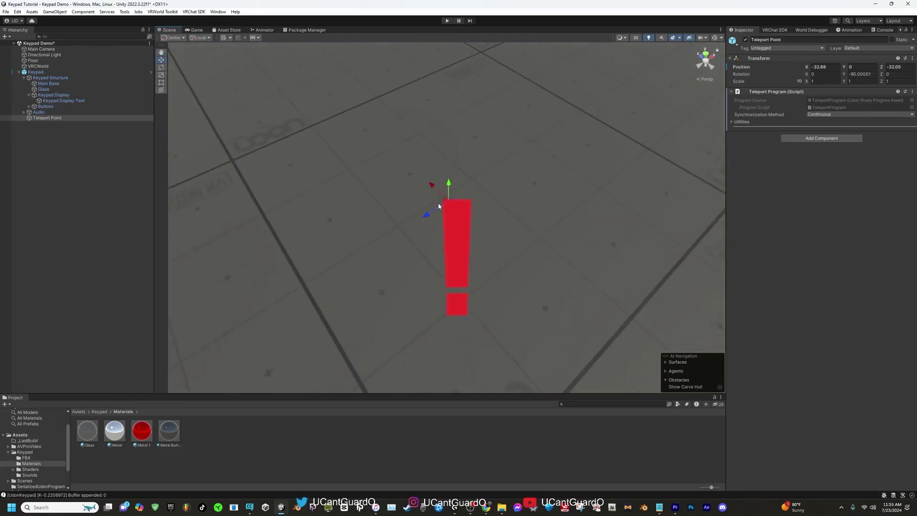
pyautogui.moveTo(423, 214); pyautogui.dragTo(440, 200)
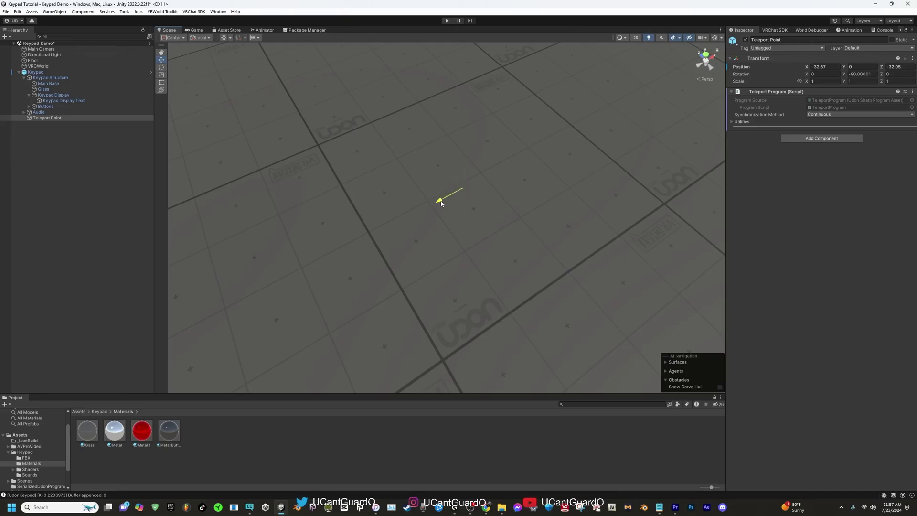
pyautogui.moveTo(441, 203); pyautogui.dragTo(447, 204)
# - Rotate the Teleport Point to exactly 90 degrees on the Y axis
pyautogui.click(161, 67)
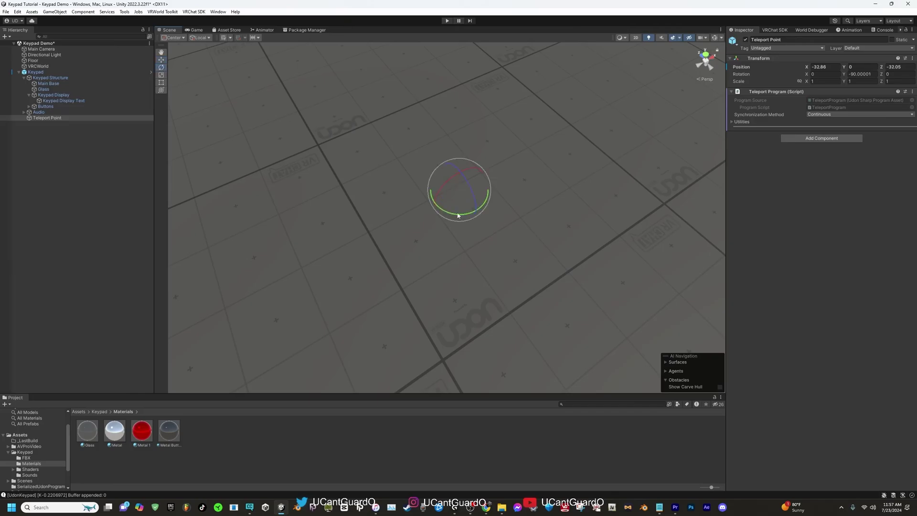
pyautogui.moveTo(468, 216); pyautogui.dragTo(296, 241)
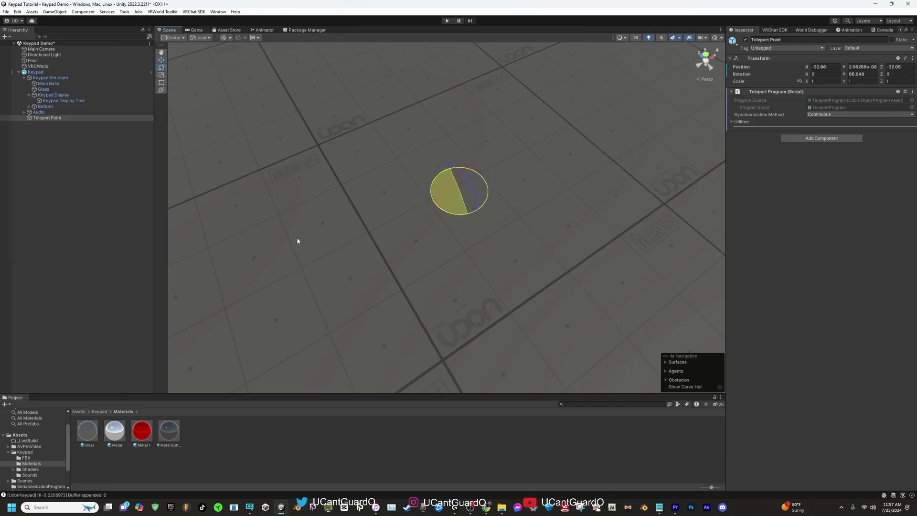
pyautogui.press('w')
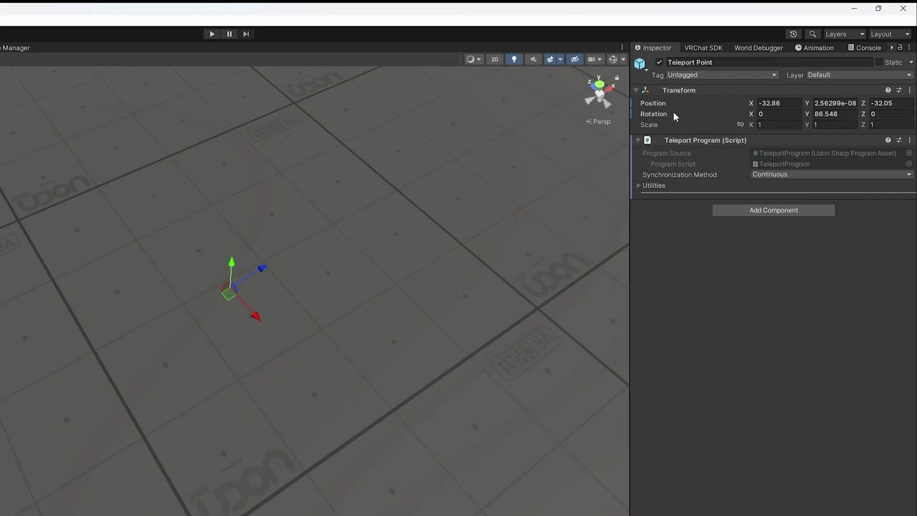
pyautogui.click(832, 113)
pyautogui.doubleClick(826, 114)
pyautogui.write('90')
pyautogui.press('Return')
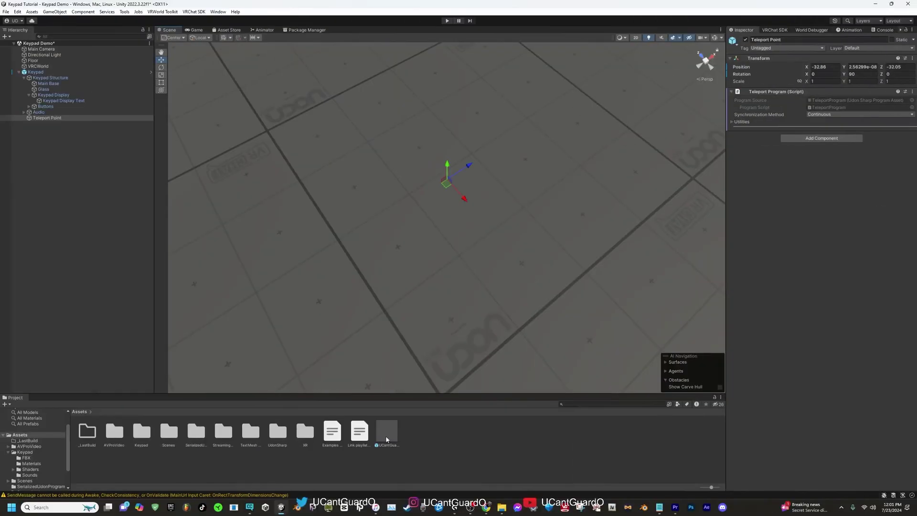
# - Place the video player prefab beside the Teleport Point and turn it slightly
pyautogui.moveTo(386, 439); pyautogui.dragTo(519, 157)
pyautogui.press('e')
pyautogui.moveTo(499, 124); pyautogui.dragTo(454, 176)
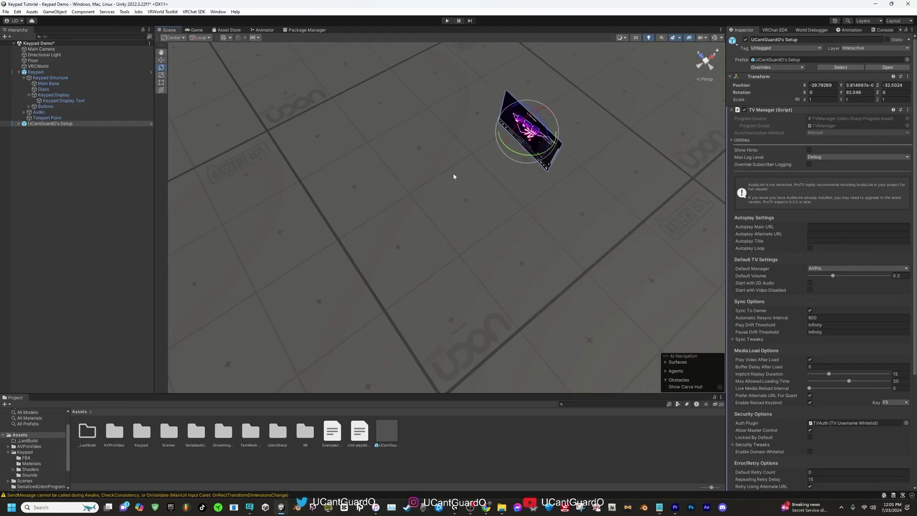
# - Test in Play mode by entering 556 on the keypad, then return to edit mode
pyautogui.click(447, 20)
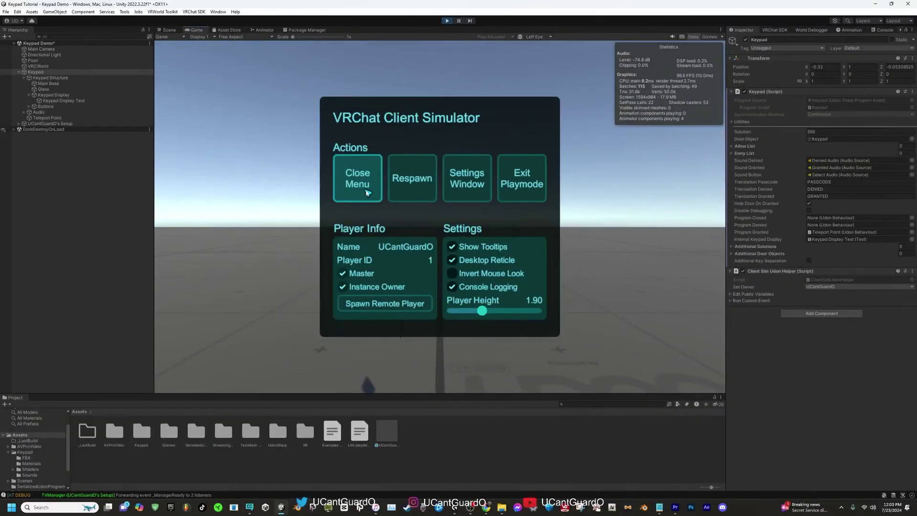
pyautogui.click(358, 178)
pyautogui.press('w')
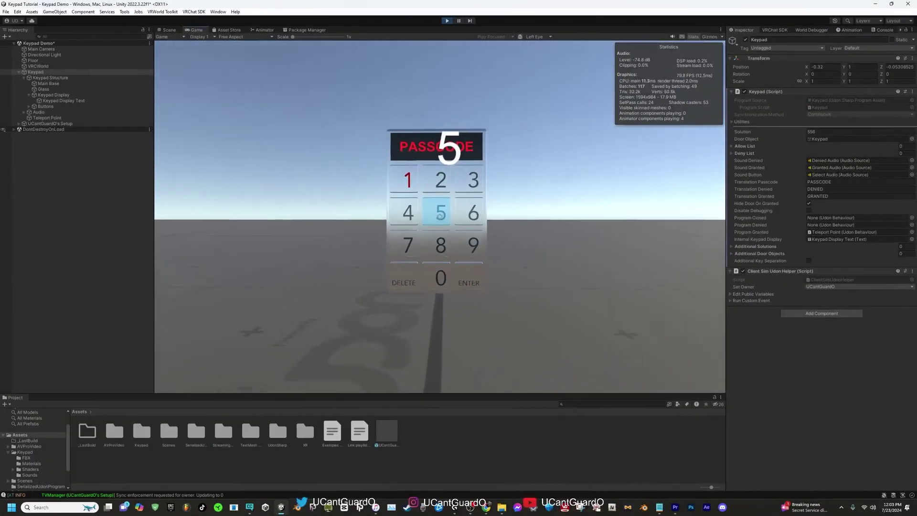
pyautogui.click(439, 216)
pyautogui.click(440, 216)
pyautogui.press('w')
pyautogui.click(440, 216)
pyautogui.click(440, 216)
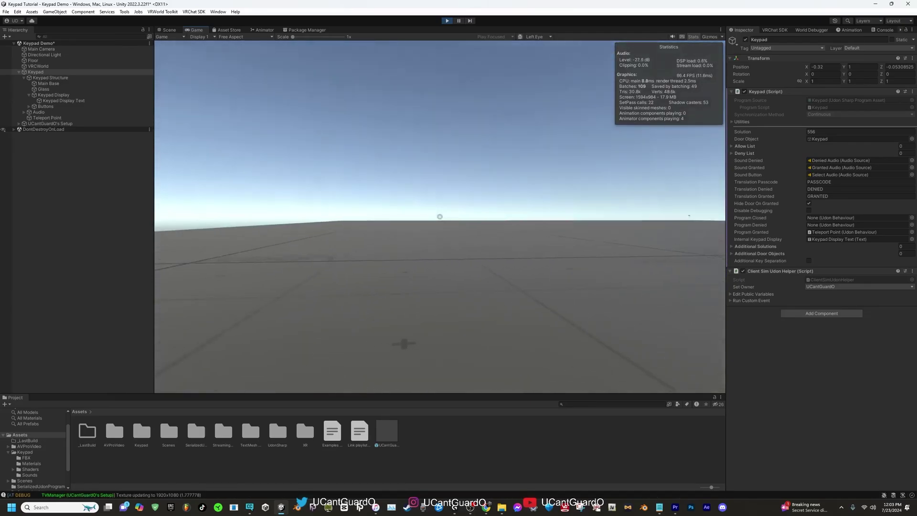
pyautogui.press('w')
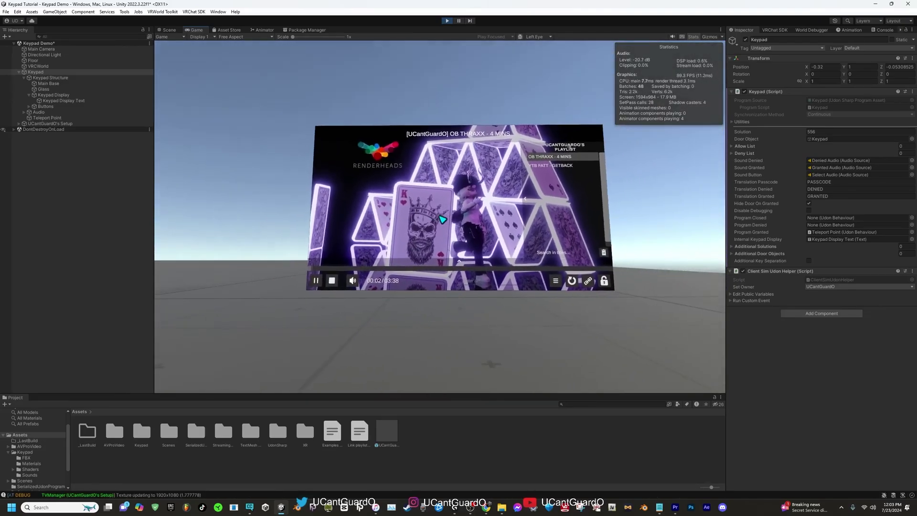
pyautogui.hotkey('ctrl', 'p')
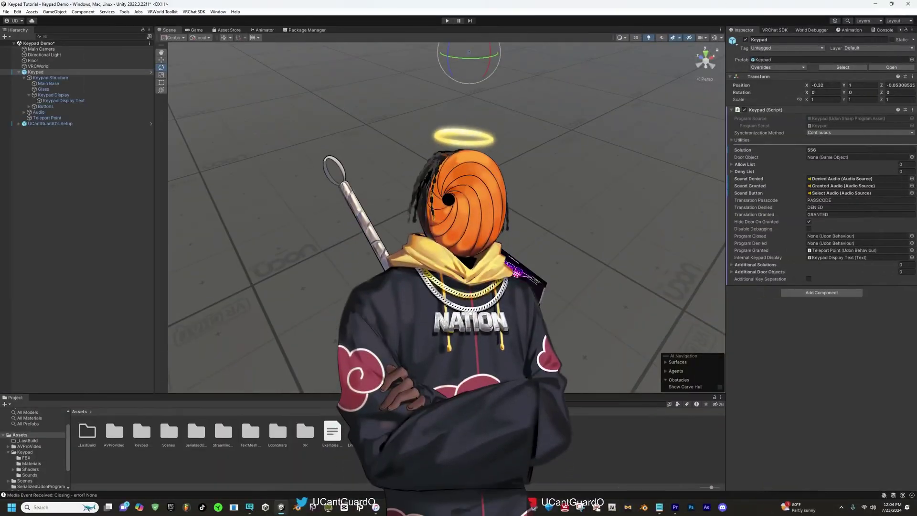